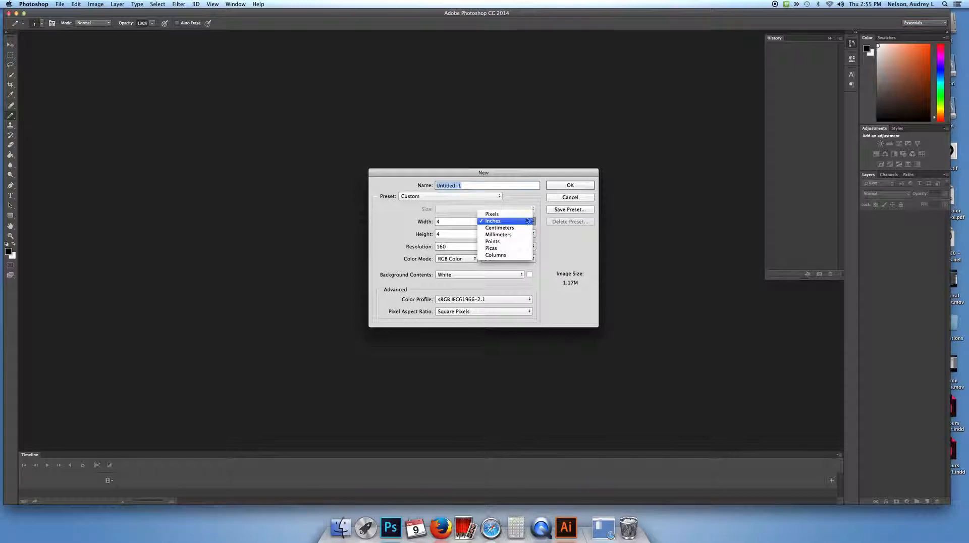
Step: Create a 4 by 4 inch RGB document at resolution 160 with a white background, and brush black outlines of two letter-like shapes
{"action": "left_click", "coordinate": [578, 185]}
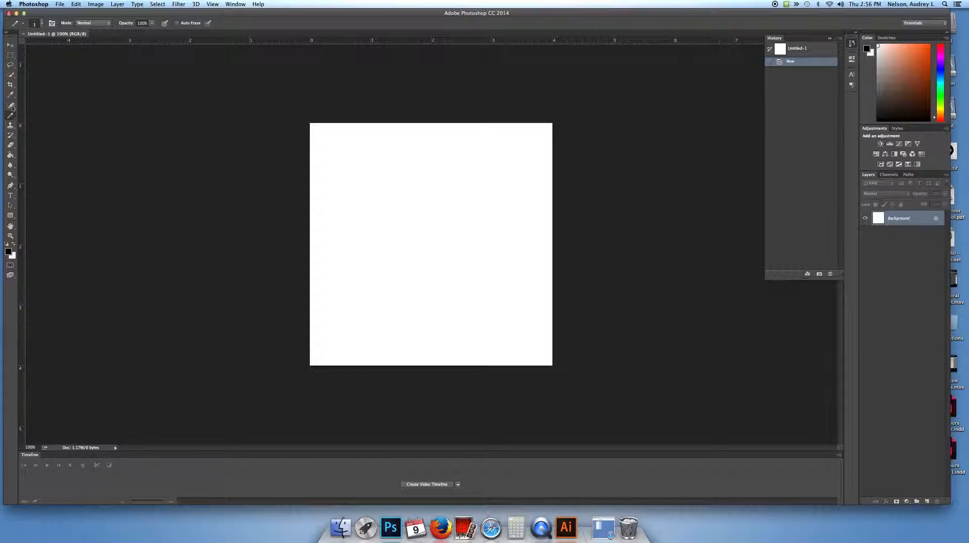
{"action": "left_click_drag", "start_coordinate": [12, 118], "coordinate": [56, 121]}
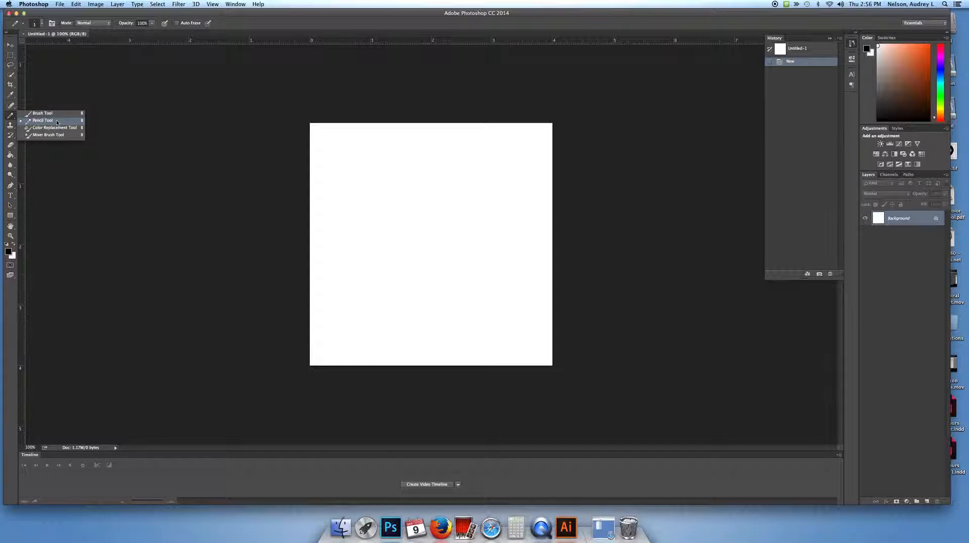
{"action": "left_click", "coordinate": [56, 113]}
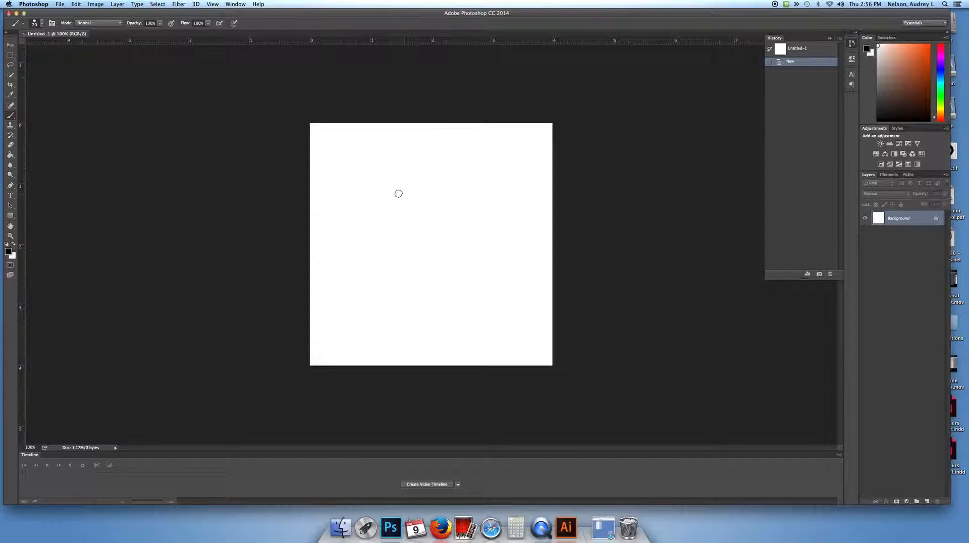
{"action": "mouse_move", "coordinate": [391, 194]}
{"action": "left_mouse_down"}
{"action": "mouse_move", "coordinate": [348, 201]}
{"action": "mouse_move", "coordinate": [336, 262]}
{"action": "mouse_move", "coordinate": [359, 278]}
{"action": "mouse_move", "coordinate": [417, 279]}
{"action": "mouse_move", "coordinate": [428, 272]}
{"action": "mouse_move", "coordinate": [418, 211]}
{"action": "mouse_move", "coordinate": [430, 186]}
{"action": "mouse_move", "coordinate": [393, 194]}
{"action": "mouse_move", "coordinate": [485, 190]}
{"action": "mouse_move", "coordinate": [511, 217]}
{"action": "mouse_move", "coordinate": [513, 247]}
{"action": "mouse_move", "coordinate": [484, 282]}
{"action": "mouse_move", "coordinate": [471, 269]}
{"action": "mouse_move", "coordinate": [496, 245]}
{"action": "mouse_move", "coordinate": [496, 222]}
{"action": "mouse_move", "coordinate": [486, 206]}
{"action": "mouse_move", "coordinate": [436, 204]}
{"action": "left_mouse_up"}
{"action": "mouse_move", "coordinate": [367, 213]}
{"action": "left_mouse_down"}
{"action": "mouse_move", "coordinate": [402, 211]}
{"action": "mouse_move", "coordinate": [406, 266]}
{"action": "mouse_move", "coordinate": [350, 257]}
{"action": "mouse_move", "coordinate": [346, 240]}
{"action": "mouse_move", "coordinate": [378, 212]}
{"action": "left_mouse_up"}
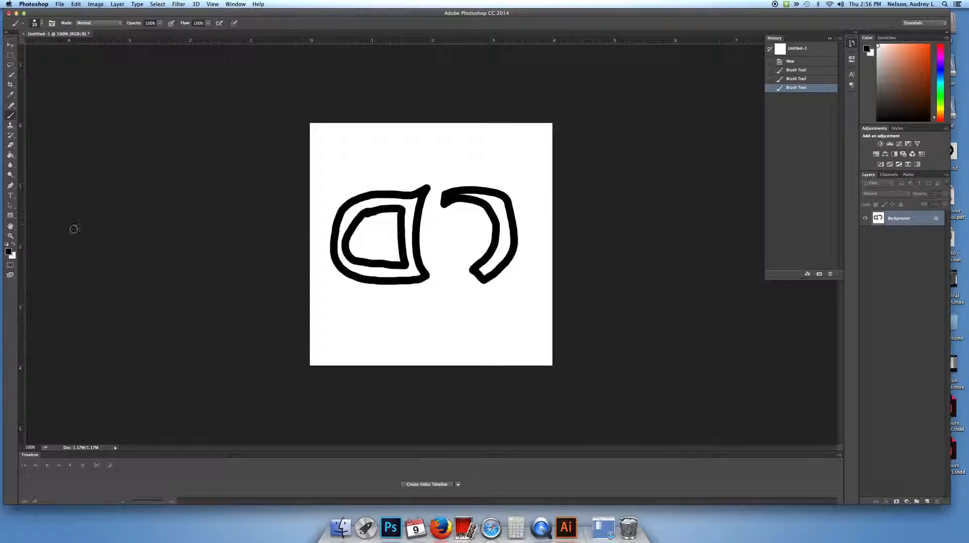
Step: Fill both outlined shapes with black using the Paint Bucket and brush over the thin light seams inside them
{"action": "left_click", "coordinate": [10, 155]}
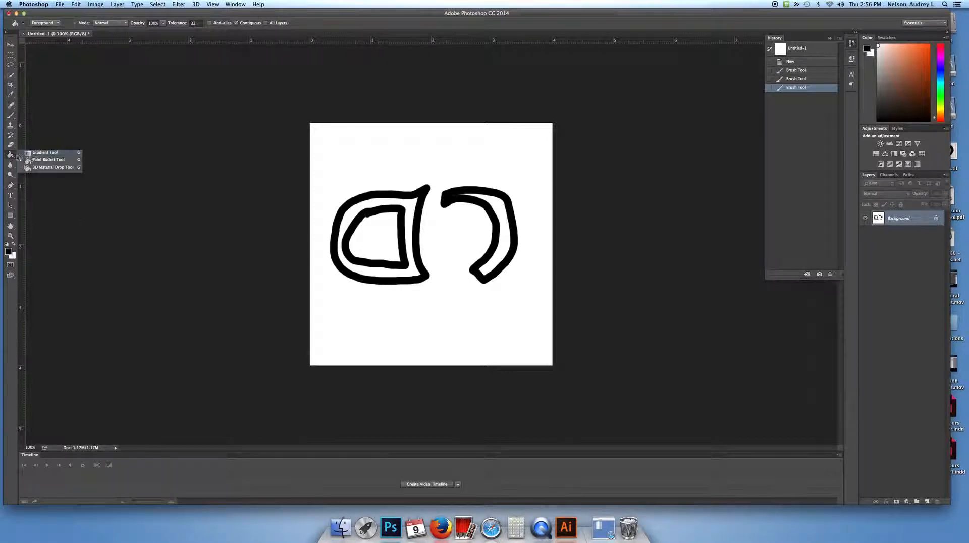
{"action": "left_click", "coordinate": [49, 163]}
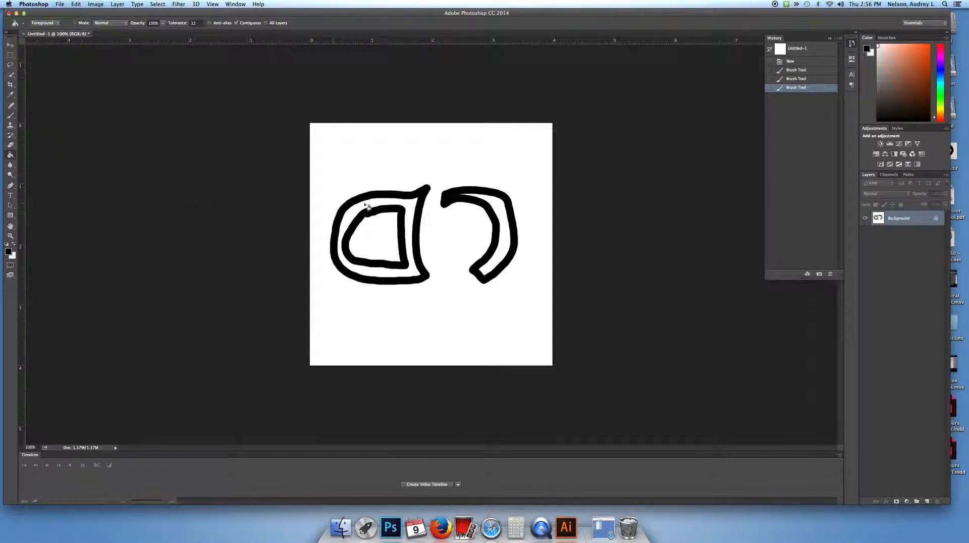
{"action": "left_click", "coordinate": [382, 207]}
{"action": "left_click", "coordinate": [382, 207]}
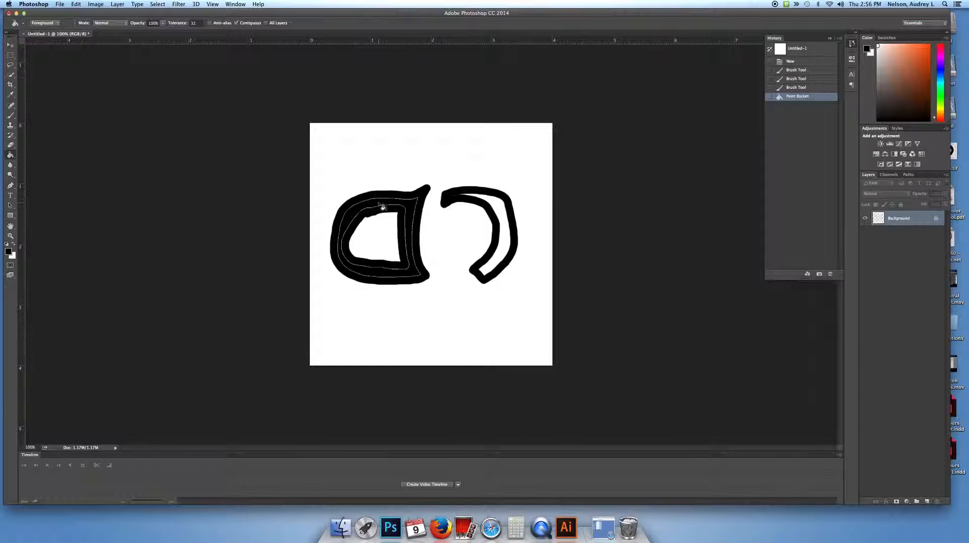
{"action": "left_click", "coordinate": [492, 202]}
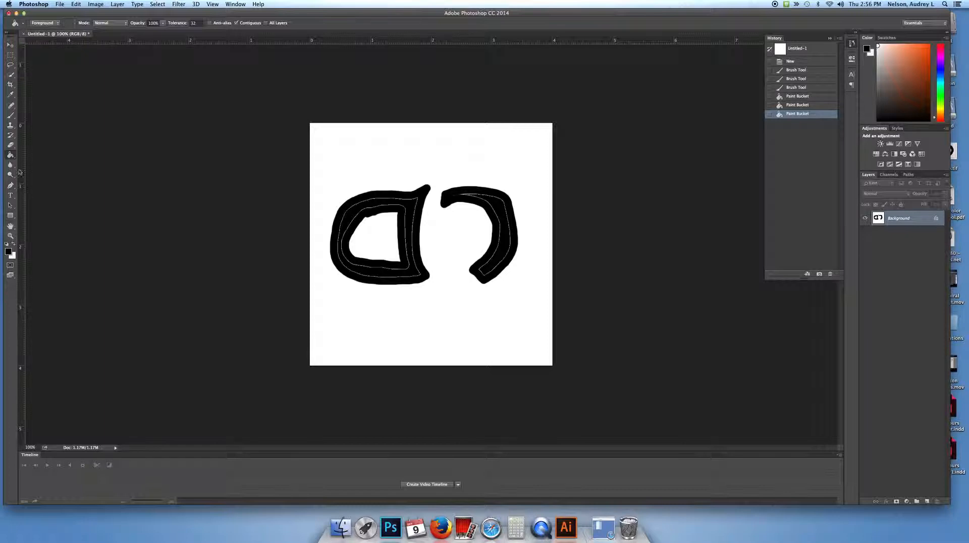
{"action": "left_click", "coordinate": [10, 116]}
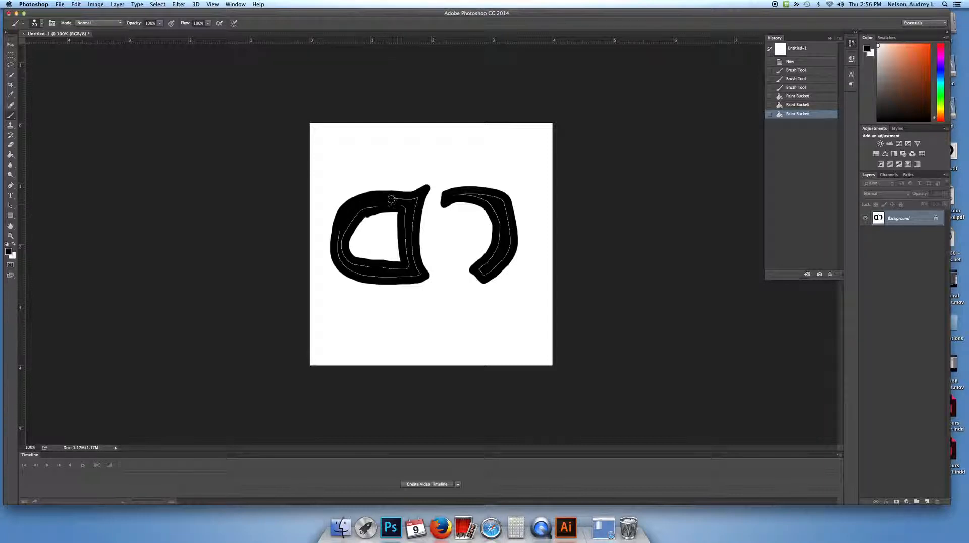
{"action": "mouse_move", "coordinate": [410, 199]}
{"action": "left_mouse_down"}
{"action": "mouse_move", "coordinate": [418, 276]}
{"action": "mouse_move", "coordinate": [344, 268]}
{"action": "mouse_move", "coordinate": [335, 242]}
{"action": "mouse_move", "coordinate": [366, 207]}
{"action": "mouse_move", "coordinate": [379, 206]}
{"action": "mouse_move", "coordinate": [350, 222]}
{"action": "mouse_move", "coordinate": [345, 259]}
{"action": "mouse_move", "coordinate": [401, 267]}
{"action": "mouse_move", "coordinate": [410, 262]}
{"action": "mouse_move", "coordinate": [401, 203]}
{"action": "mouse_move", "coordinate": [467, 194]}
{"action": "mouse_move", "coordinate": [495, 199]}
{"action": "mouse_move", "coordinate": [507, 216]}
{"action": "mouse_move", "coordinate": [509, 252]}
{"action": "mouse_move", "coordinate": [496, 266]}
{"action": "mouse_move", "coordinate": [483, 274]}
{"action": "mouse_move", "coordinate": [499, 223]}
{"action": "mouse_move", "coordinate": [485, 203]}
{"action": "mouse_move", "coordinate": [462, 199]}
{"action": "left_mouse_up"}
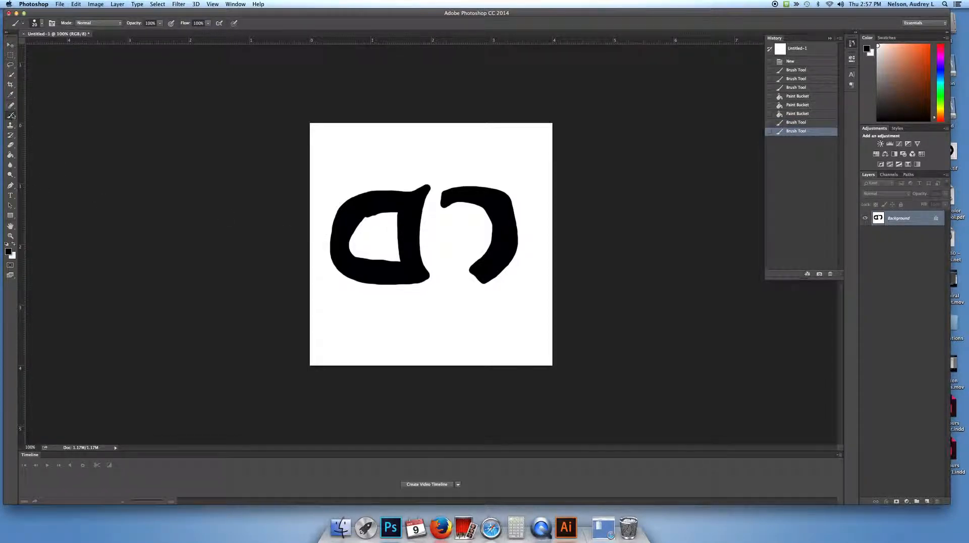
Step: Make white the foreground colour and brush-trim the closed shape's inner edge and its pointed upper tip
{"action": "left_click", "coordinate": [13, 245]}
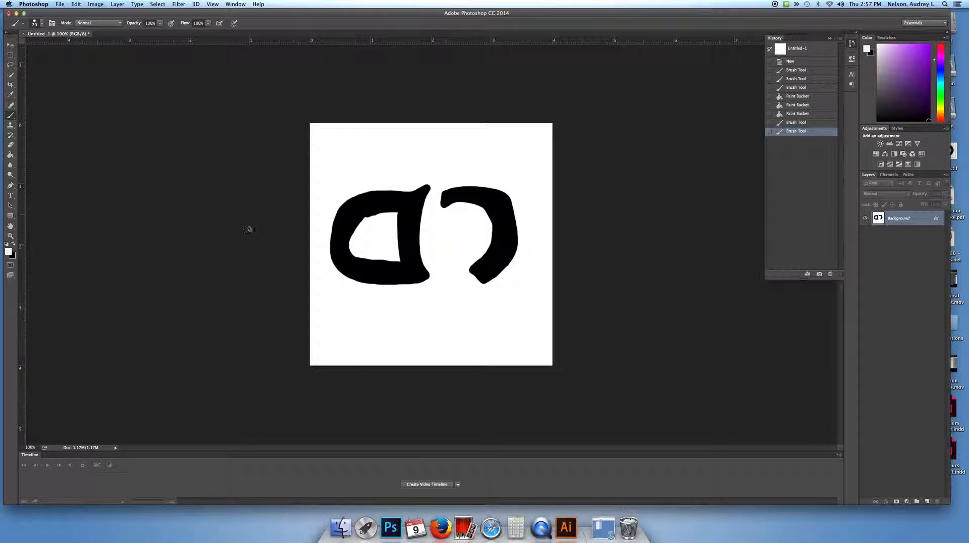
{"action": "mouse_move", "coordinate": [380, 216]}
{"action": "left_mouse_down"}
{"action": "mouse_move", "coordinate": [353, 227]}
{"action": "mouse_move", "coordinate": [355, 255]}
{"action": "left_mouse_up"}
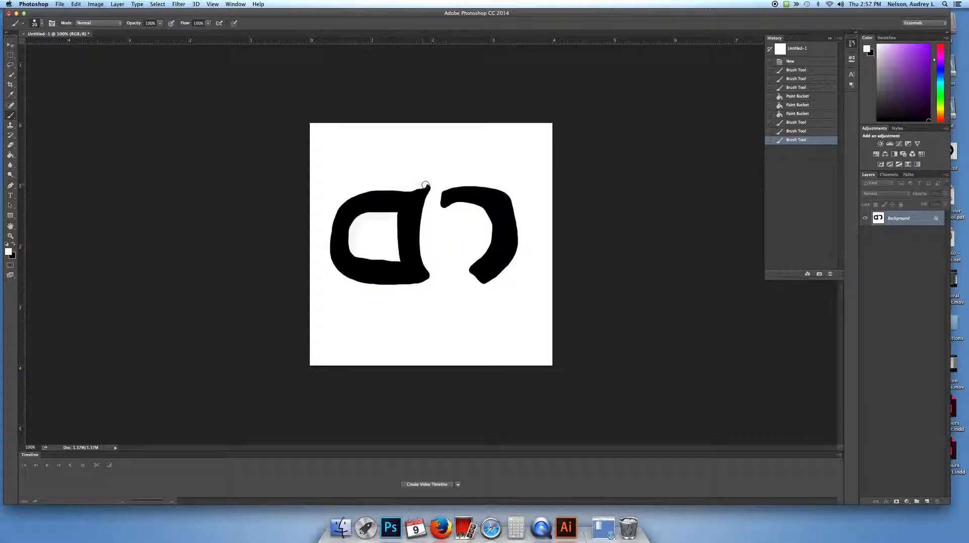
{"action": "left_click_drag", "start_coordinate": [428, 198], "coordinate": [427, 213]}
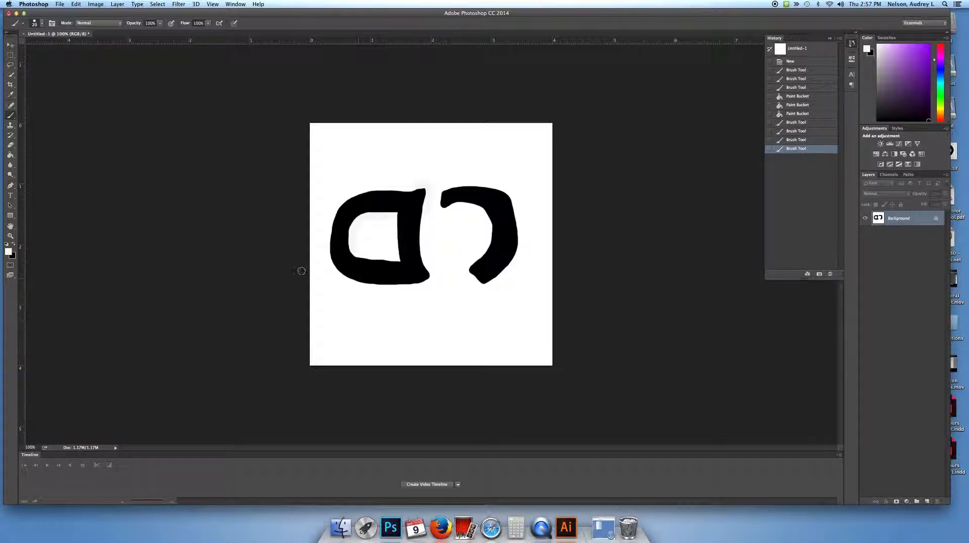
Step: Save the artwork to the Desktop in TIFF format as alnlogo.tif, replacing the existing file and accepting the default TIFF options
{"action": "left_click", "coordinate": [60, 5]}
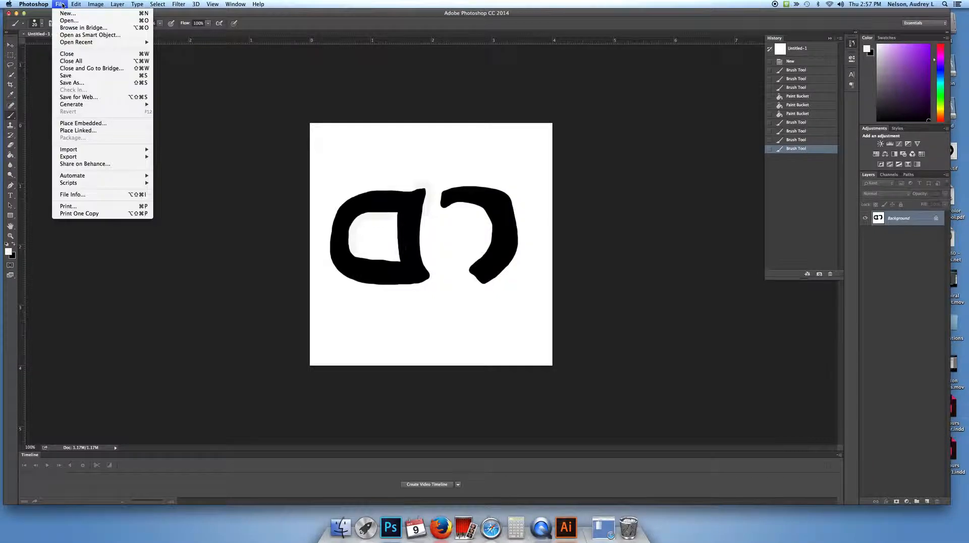
{"action": "left_click", "coordinate": [78, 83]}
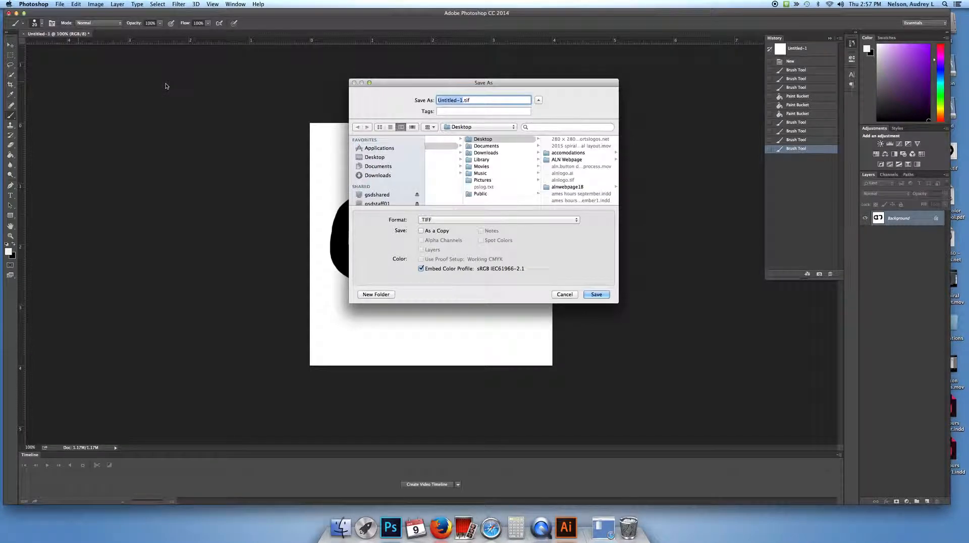
{"action": "type", "text": "aln"}
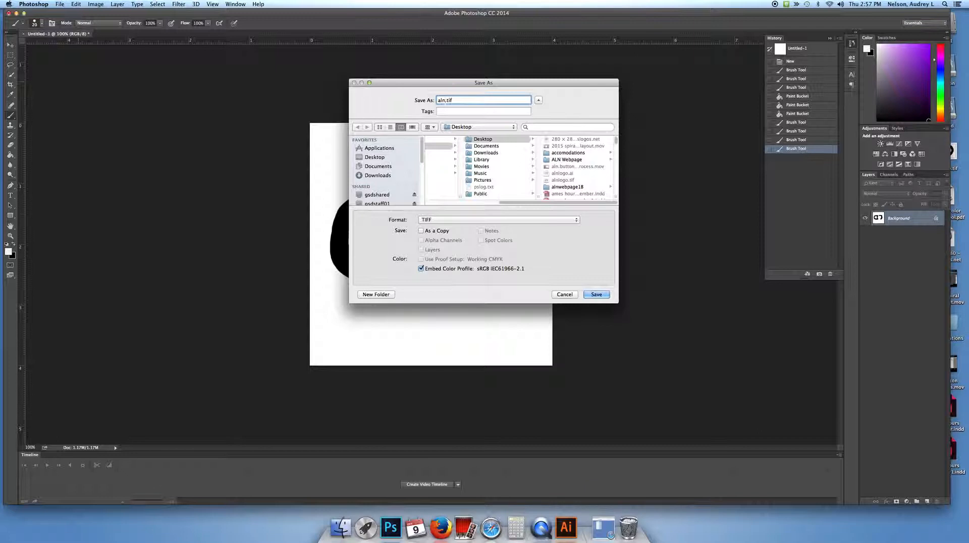
{"action": "type", "text": "logo"}
{"action": "left_click", "coordinate": [590, 297]}
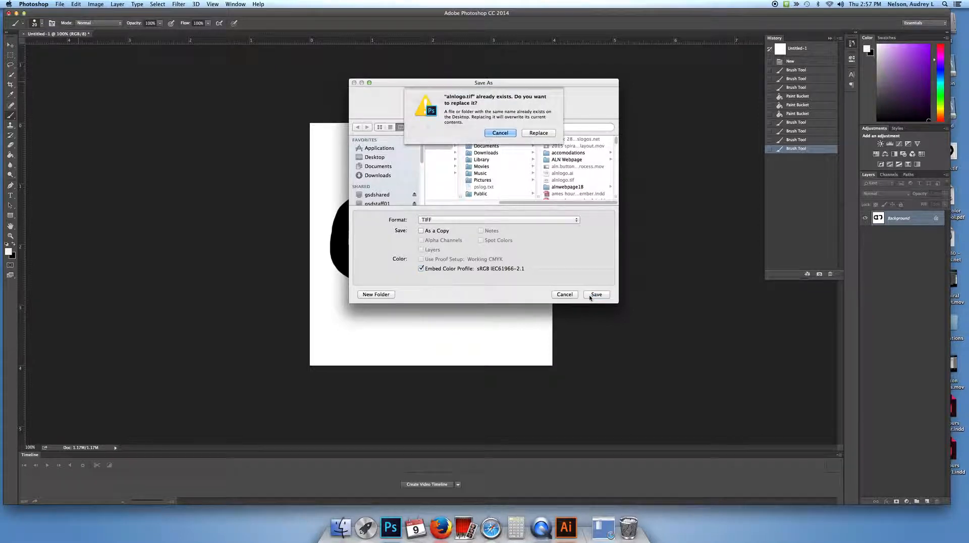
{"action": "left_click", "coordinate": [536, 134]}
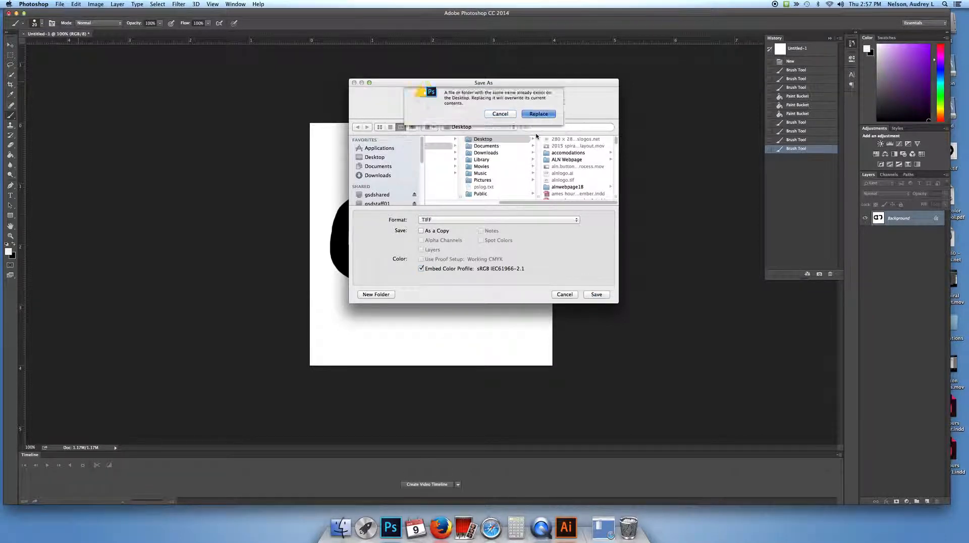
{"action": "left_click", "coordinate": [585, 208]}
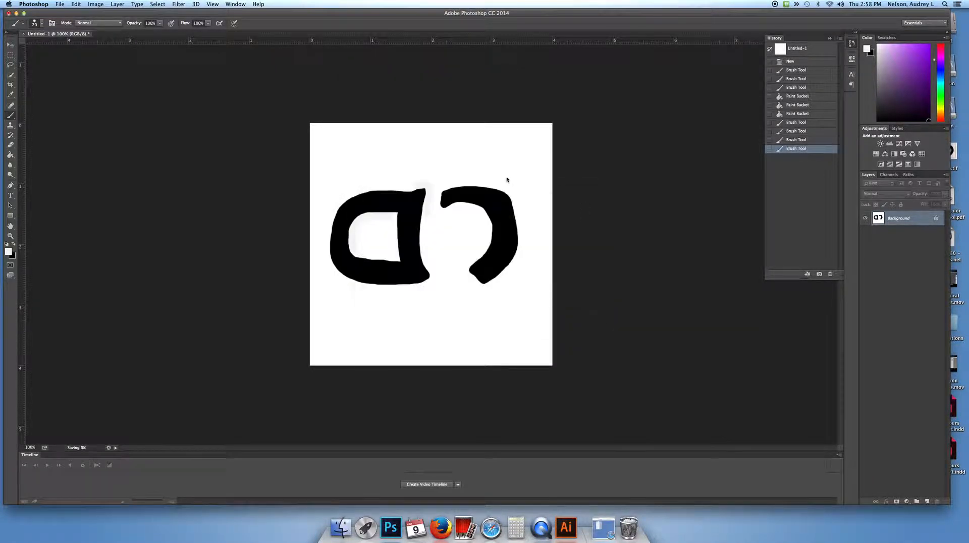
Step: Crop the canvas closely around the two black shapes
{"action": "left_click", "coordinate": [10, 85]}
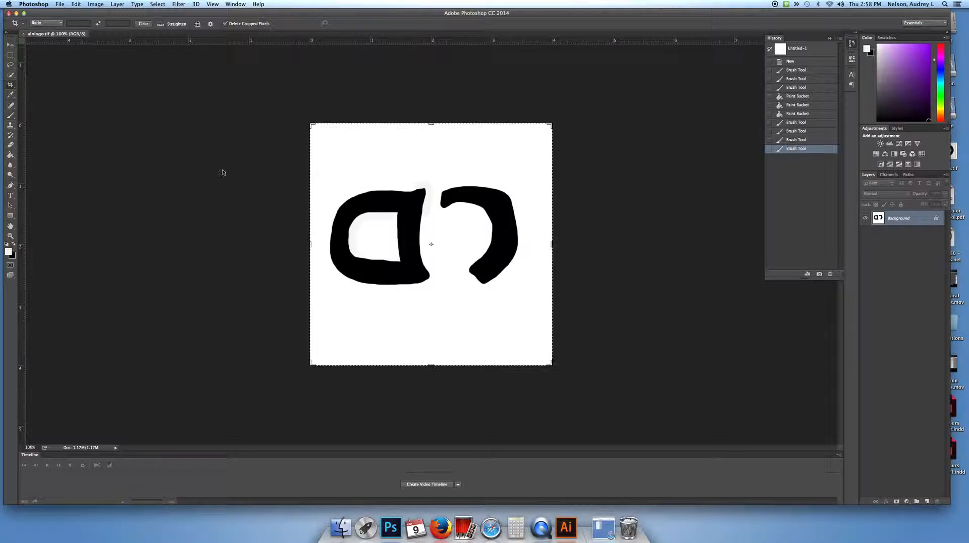
{"action": "left_click_drag", "start_coordinate": [310, 124], "coordinate": [318, 152]}
{"action": "left_click_drag", "start_coordinate": [544, 336], "coordinate": [536, 306]}
{"action": "key", "text": "Return"}
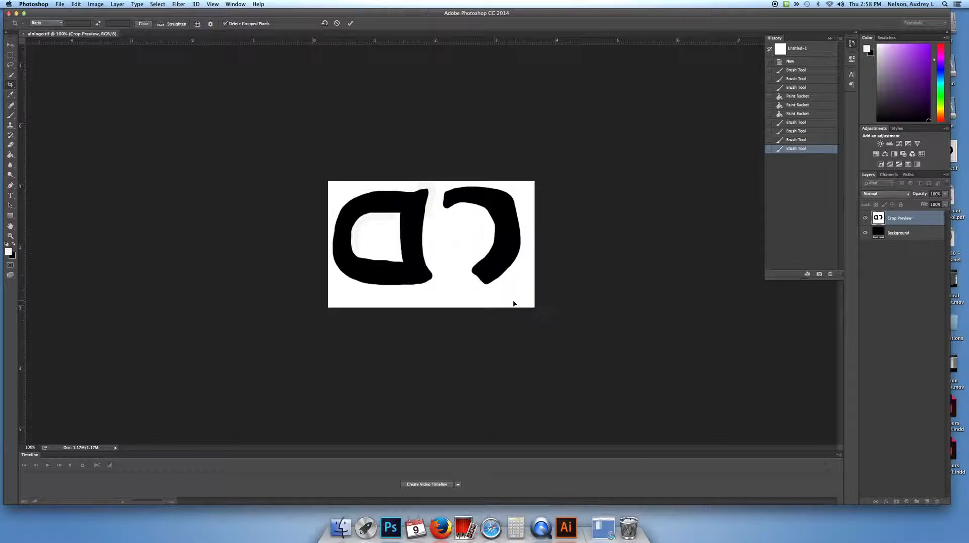
Step: Save alnlogo.tif again, applying the pending crop before saving
{"action": "left_click", "coordinate": [60, 4]}
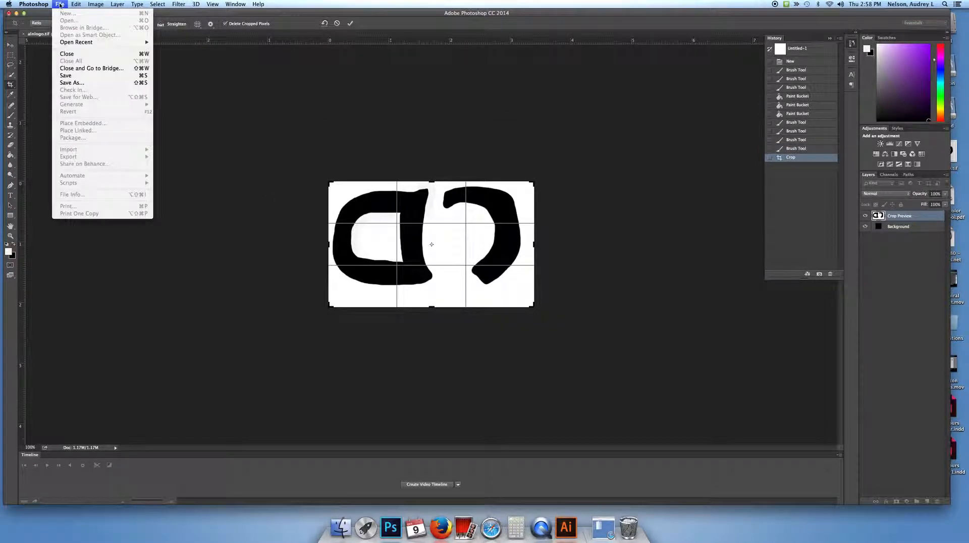
{"action": "left_click", "coordinate": [68, 75]}
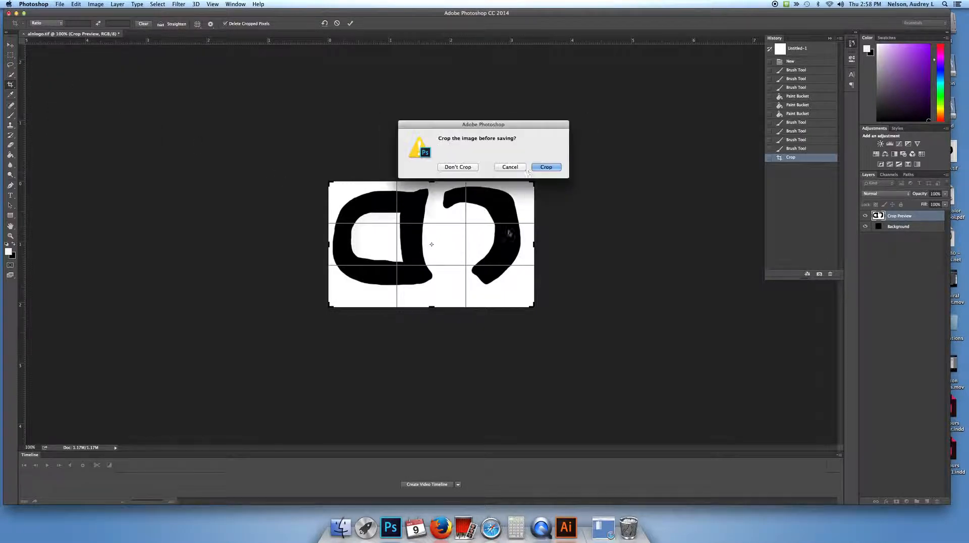
{"action": "left_click", "coordinate": [545, 167]}
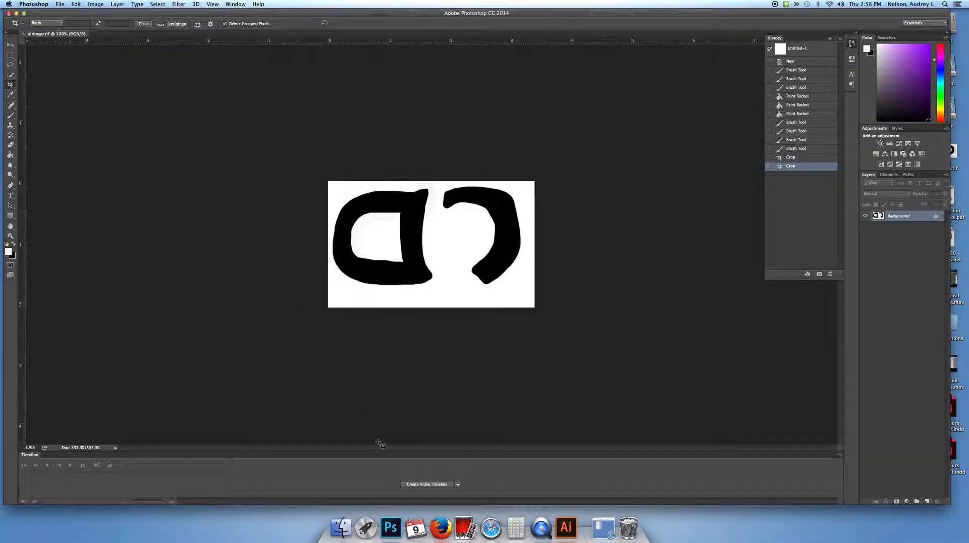
Step: Switch to Illustrator and open alnlogo.tif from the Desktop
{"action": "left_click", "coordinate": [566, 527]}
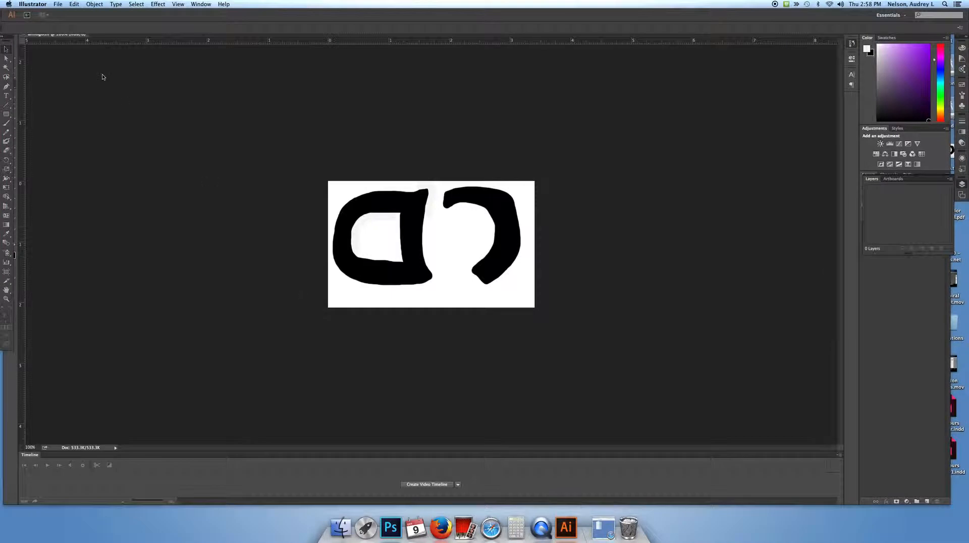
{"action": "left_click", "coordinate": [56, 4]}
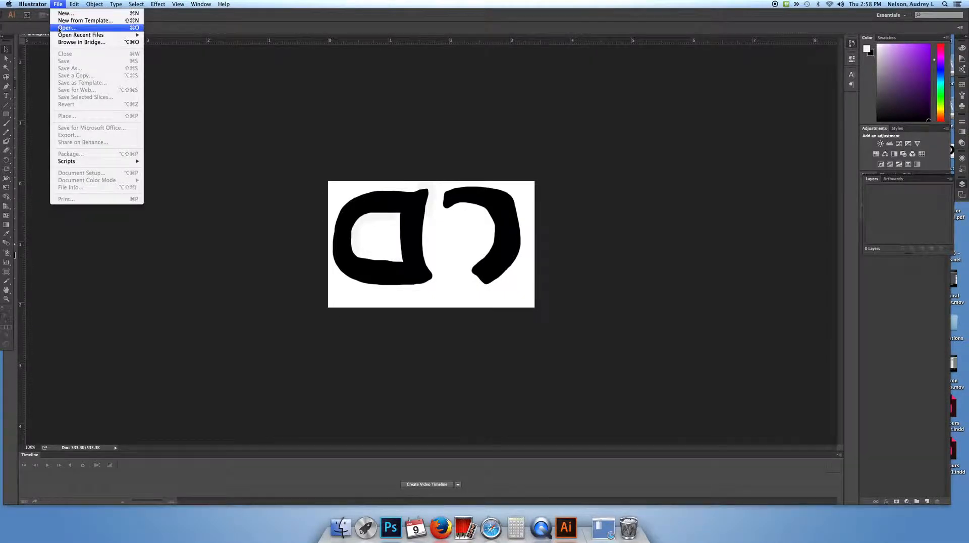
{"action": "left_click", "coordinate": [60, 28]}
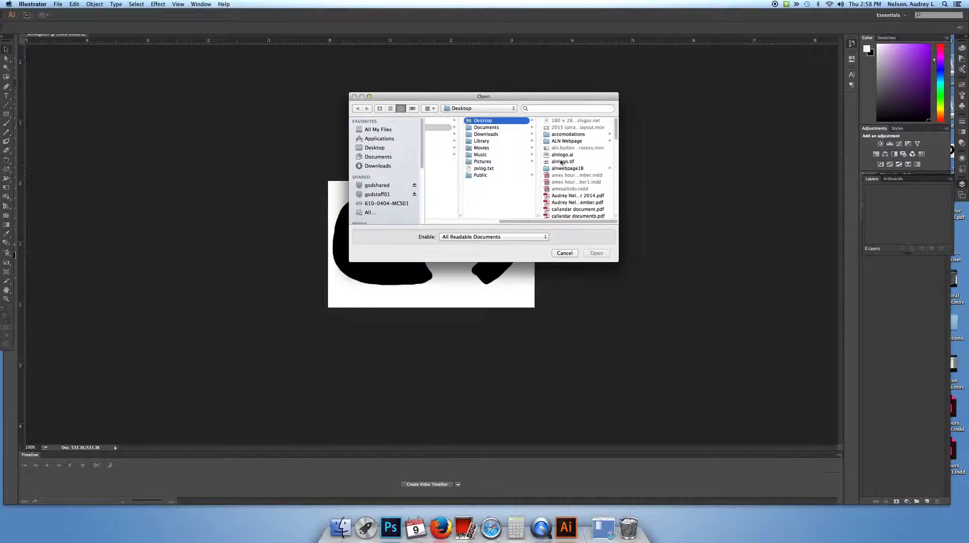
{"action": "left_click", "coordinate": [565, 162]}
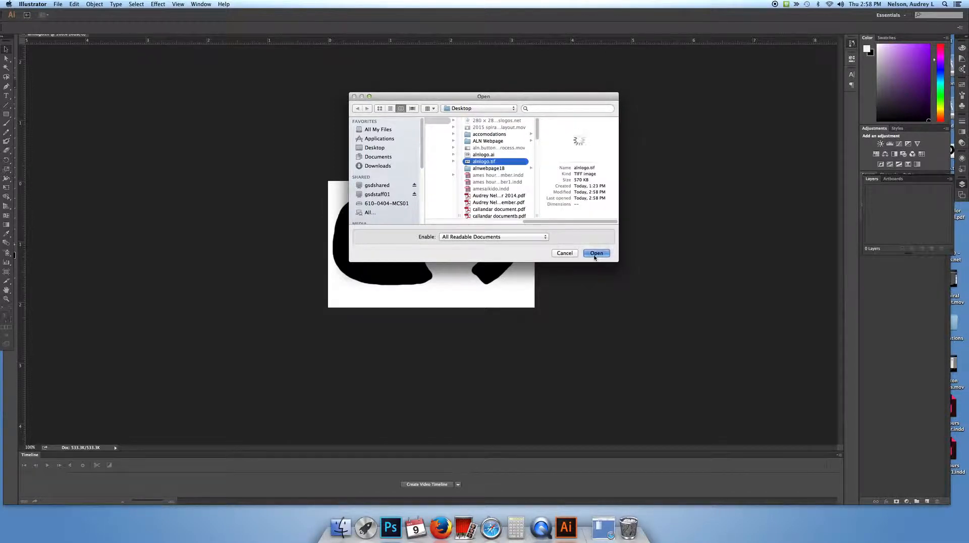
{"action": "left_click", "coordinate": [596, 253]}
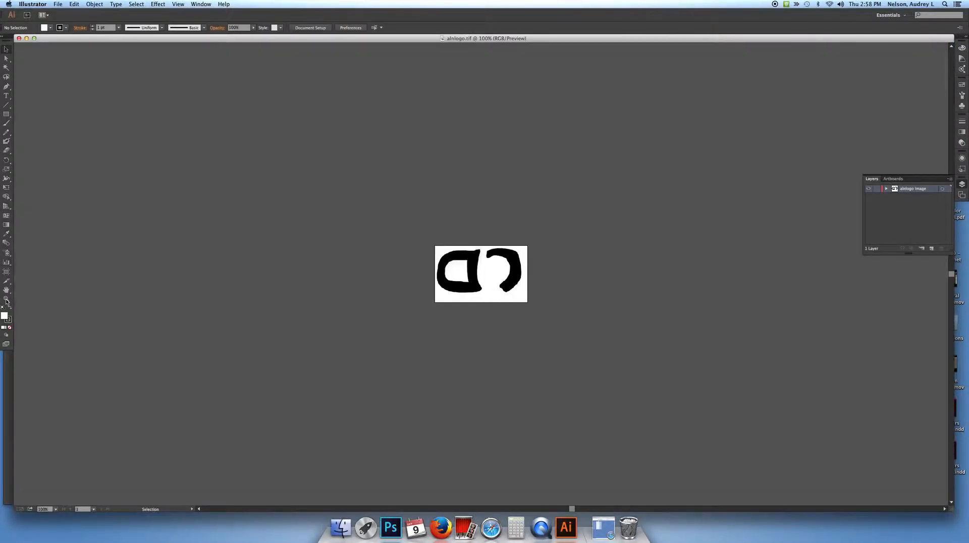
{"action": "left_click", "coordinate": [6, 300]}
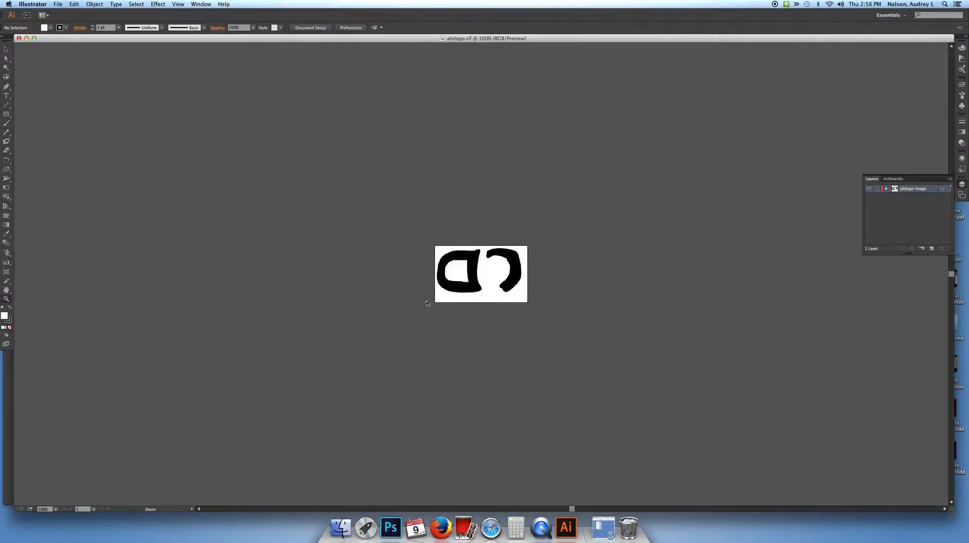
{"action": "left_click", "coordinate": [486, 270]}
{"action": "left_click", "coordinate": [482, 273]}
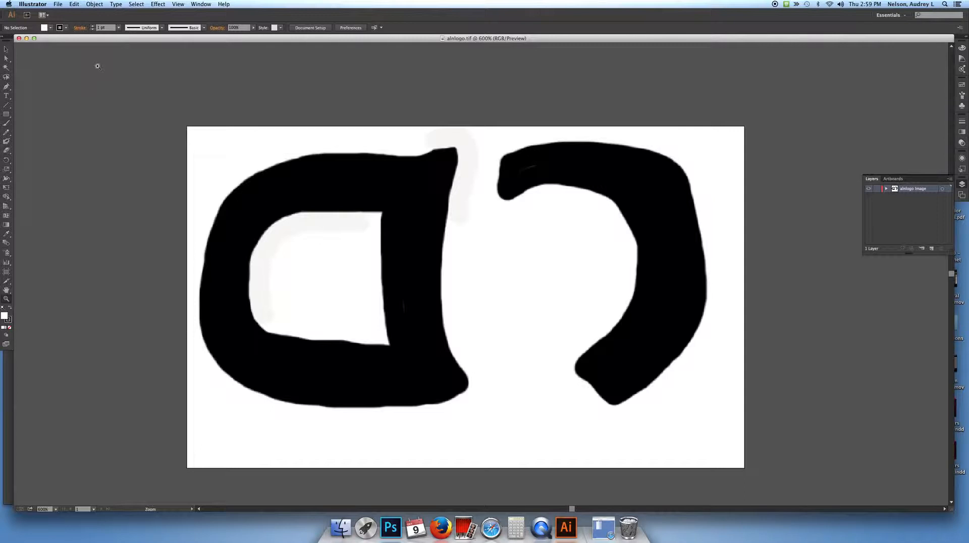
{"action": "left_click", "coordinate": [101, 5]}
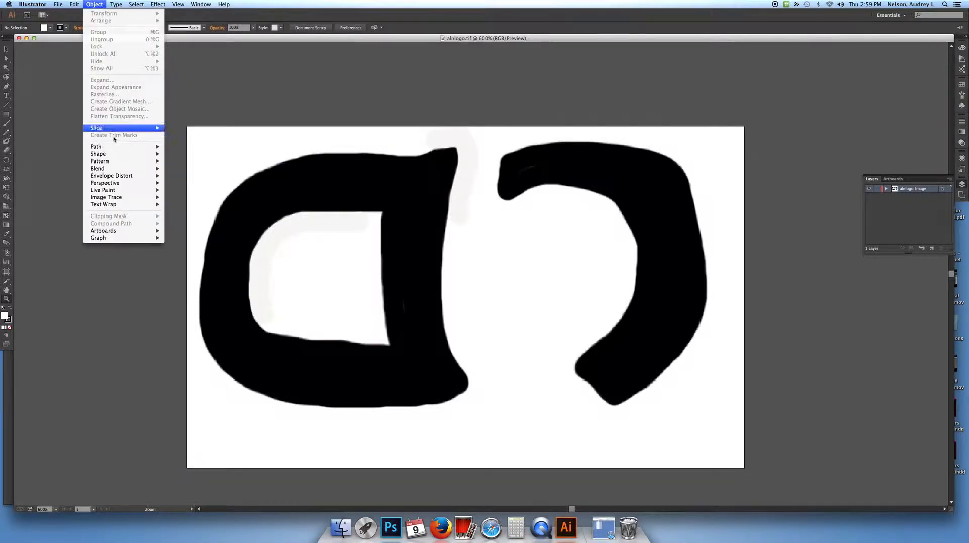
{"action": "mouse_move", "coordinate": [123, 199]}
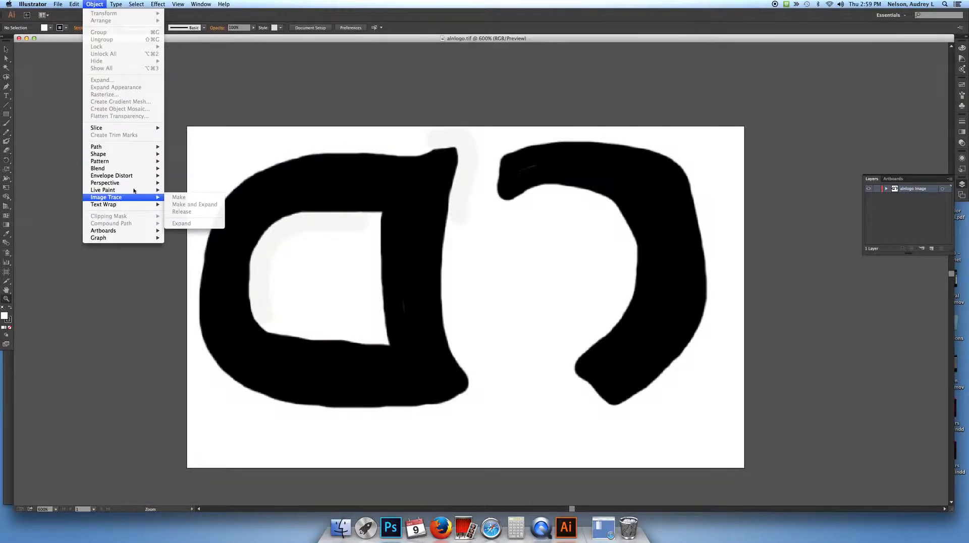
{"action": "left_click", "coordinate": [8, 50]}
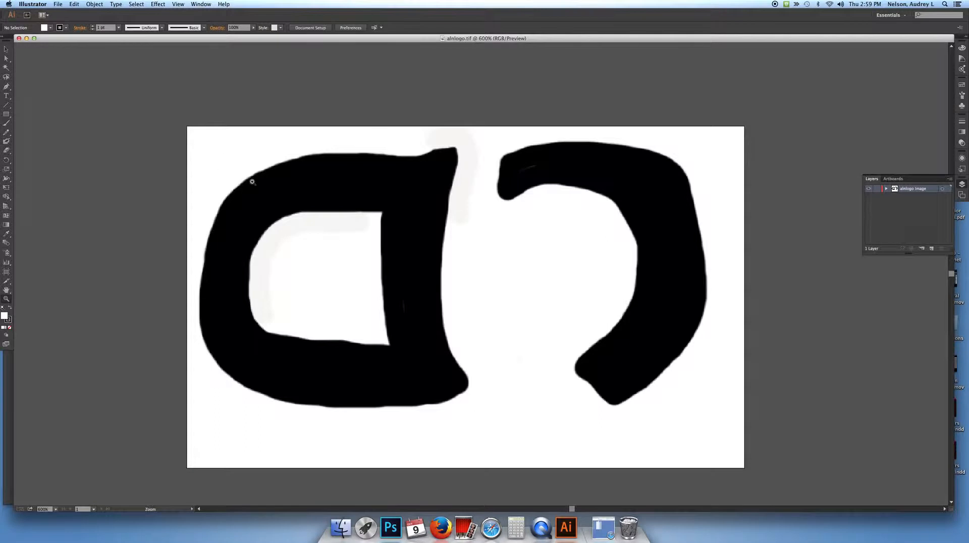
{"action": "left_click", "coordinate": [252, 181]}
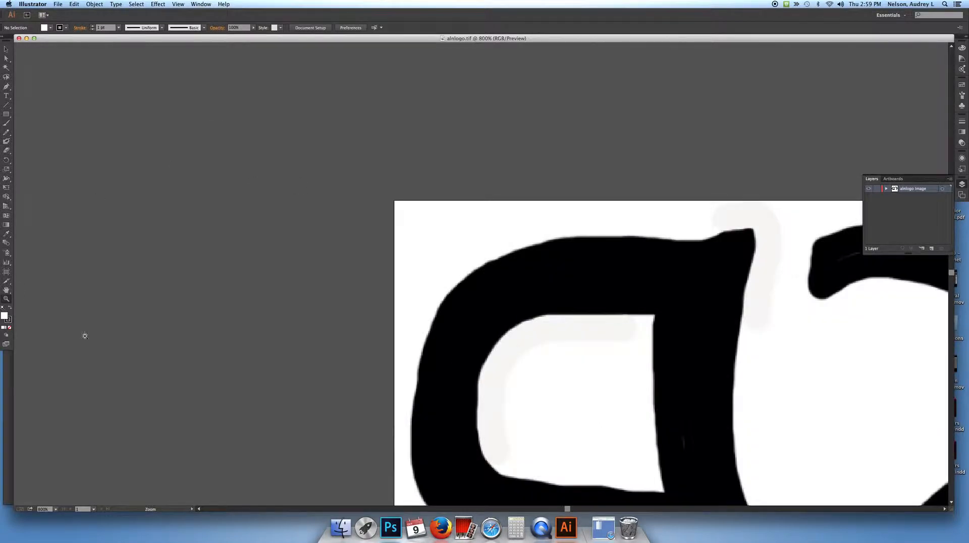
{"action": "left_click", "coordinate": [518, 360], "text": "alt"}
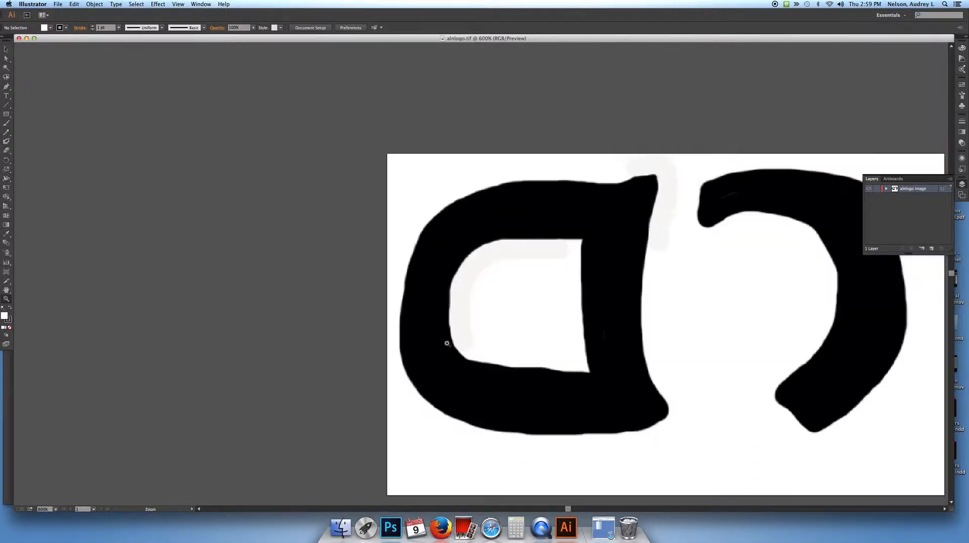
{"action": "left_click", "coordinate": [487, 332], "text": "alt"}
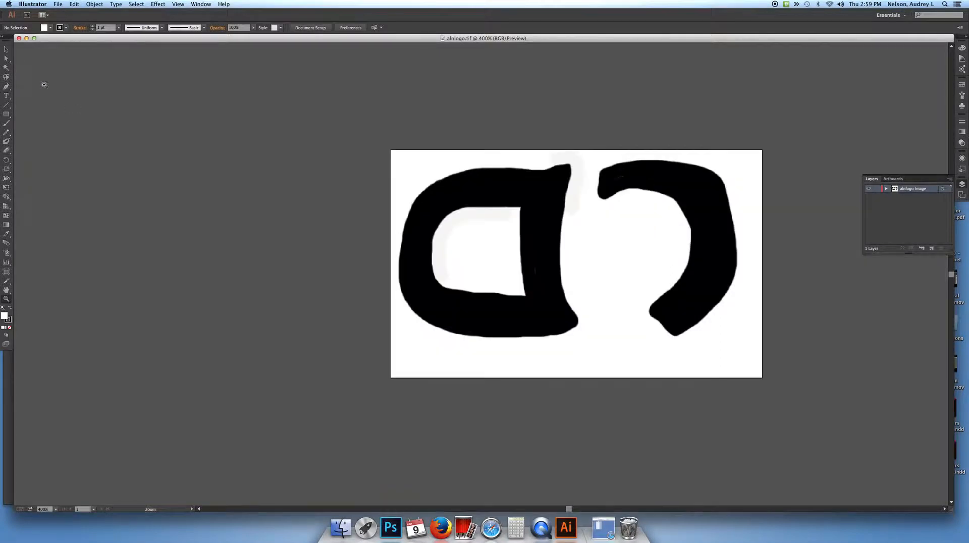
Step: Select the embedded logo image and convert it with Image Trace using the default preset, leaving the tracing unexpanded
{"action": "left_click", "coordinate": [7, 49]}
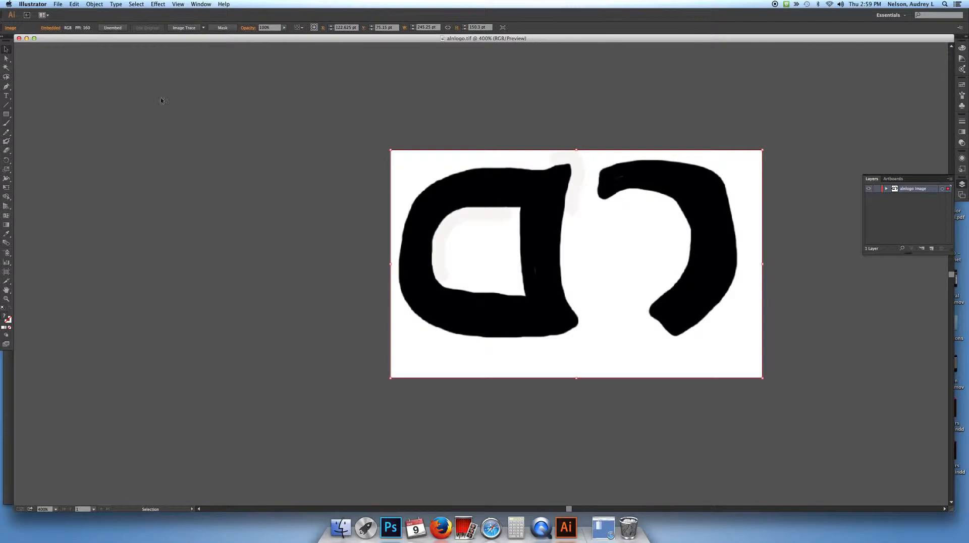
{"action": "left_click", "coordinate": [94, 4]}
{"action": "mouse_move", "coordinate": [121, 199]}
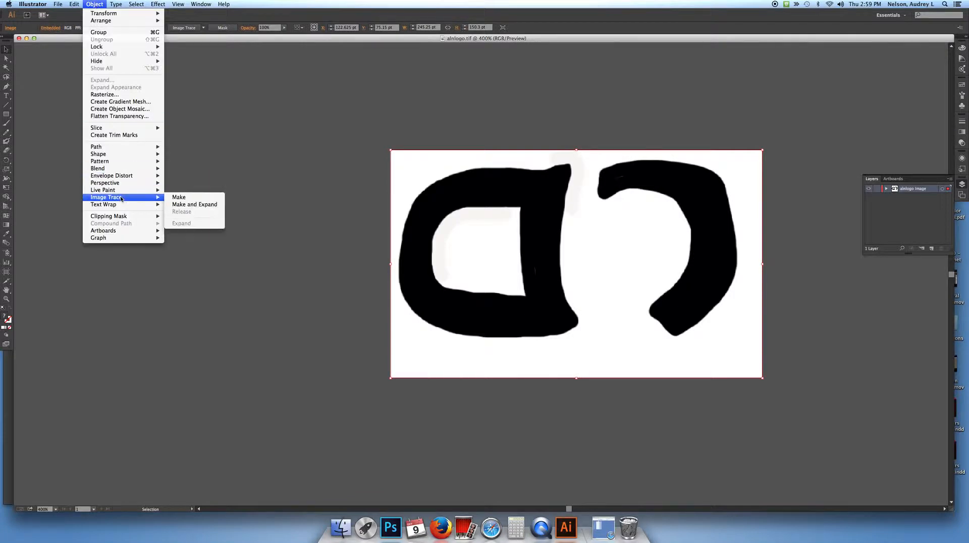
{"action": "left_click", "coordinate": [189, 205]}
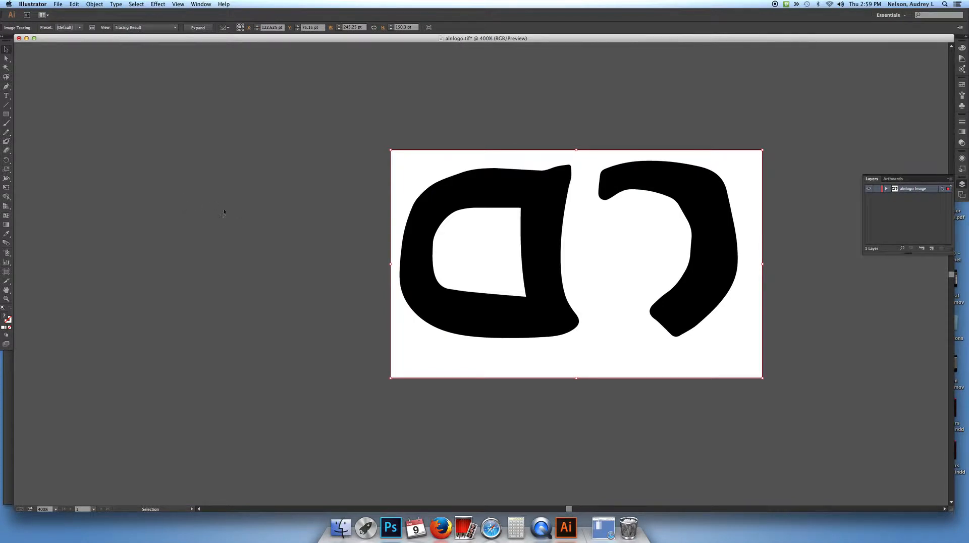
Step: Save the traced logo to the Desktop as alnlogo2.ai in Adobe Illustrator format, accepting the default Illustrator CC options
{"action": "left_click", "coordinate": [59, 5]}
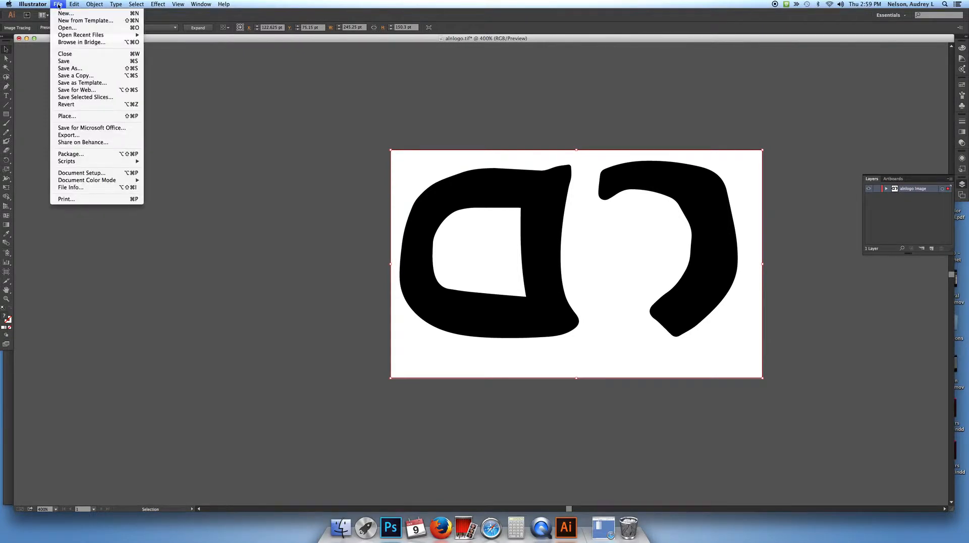
{"action": "left_click", "coordinate": [70, 68]}
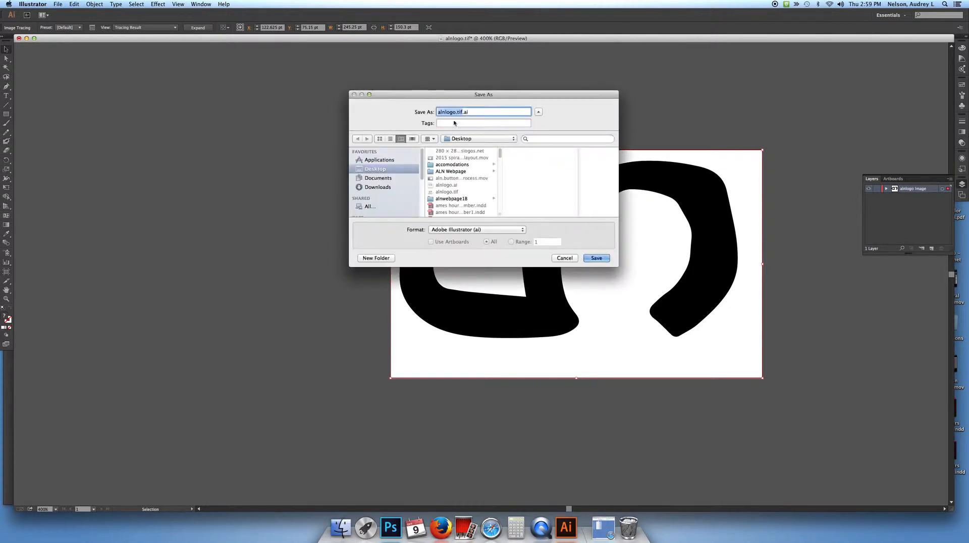
{"action": "left_click", "coordinate": [462, 112]}
{"action": "key", "text": "BackSpace"}
{"action": "key", "text": "BackSpace"}
{"action": "key", "text": "BackSpace"}
{"action": "key", "text": "BackSpace"}
{"action": "type", "text": "2"}
{"action": "left_click", "coordinate": [602, 262]}
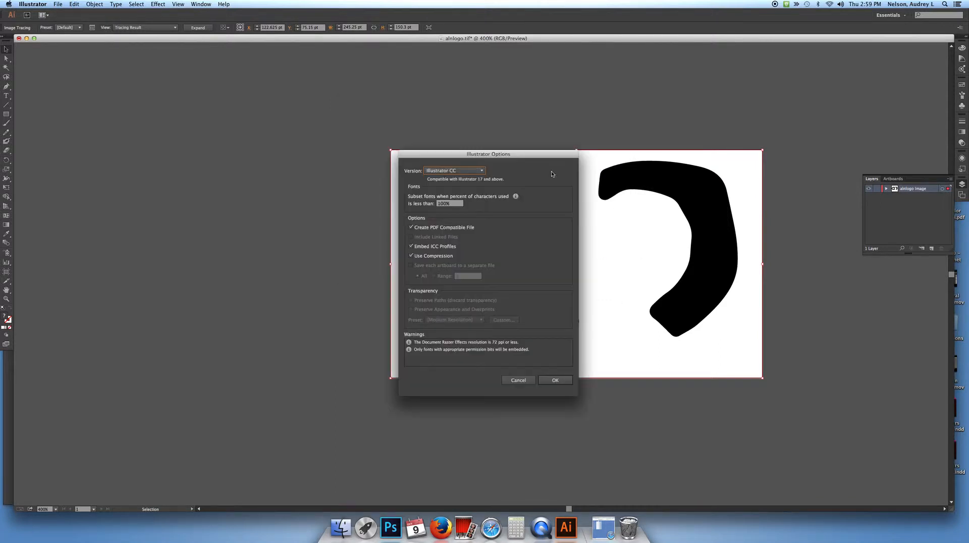
{"action": "left_click", "coordinate": [554, 381]}
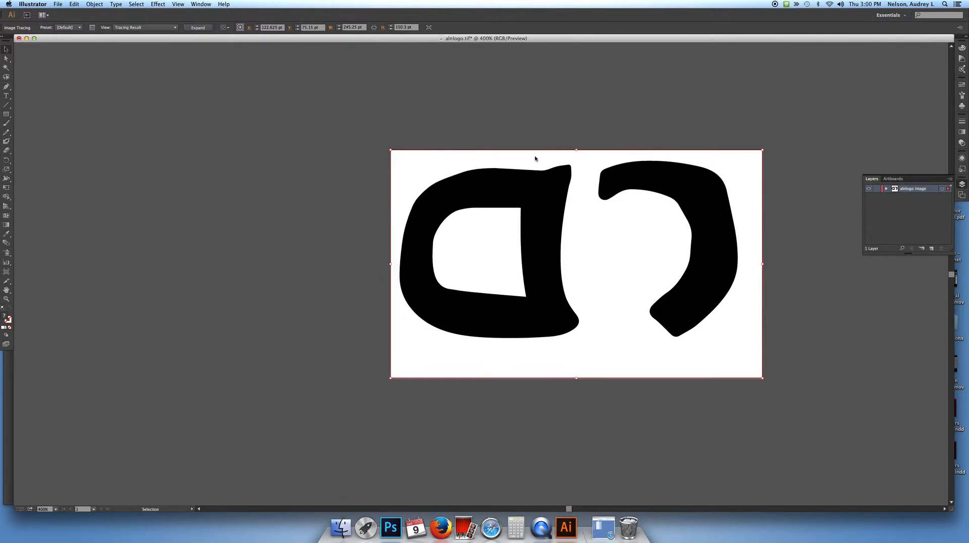